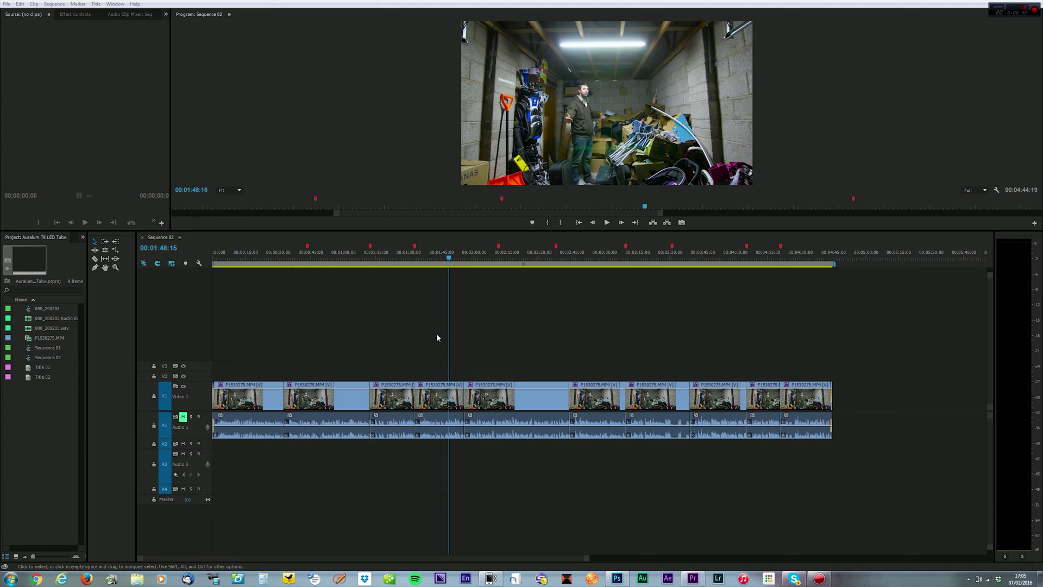
- Delete the clip near 1:30 in Sequence 02 and ripple-delete the leftover gap
drag(420, 335, 454, 485)
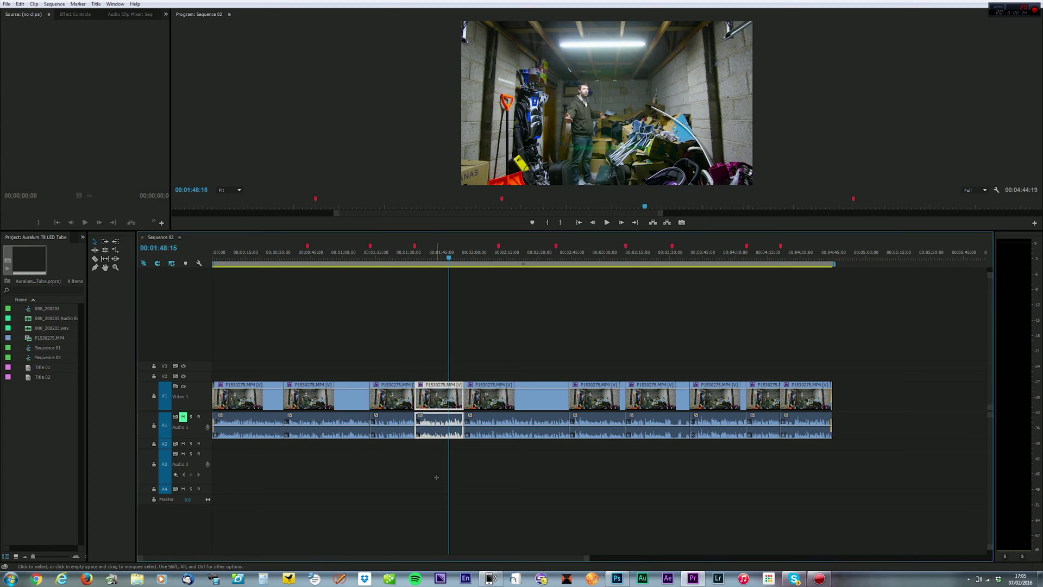
key(Delete)
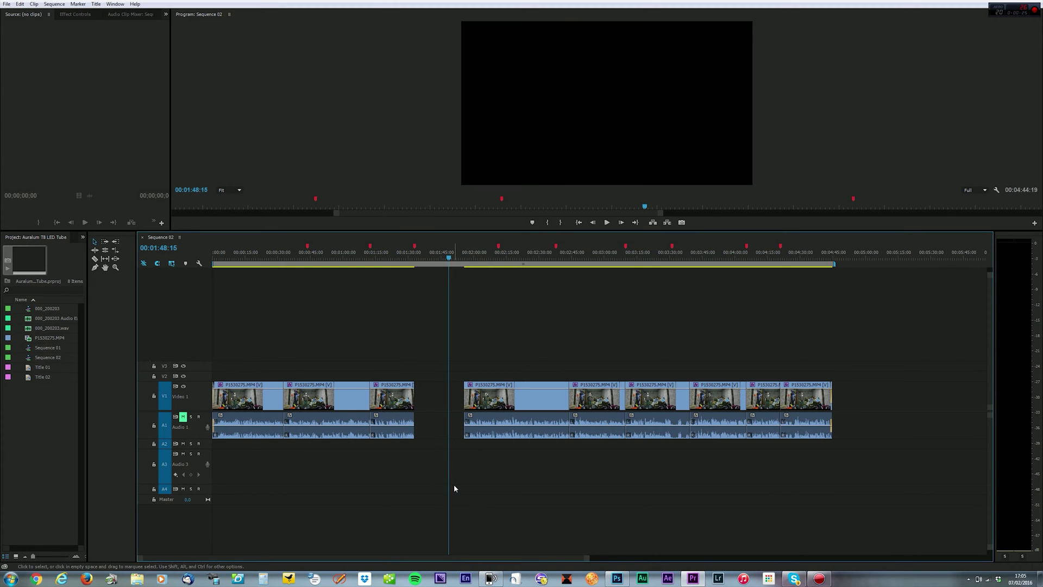
right_click(432, 399)
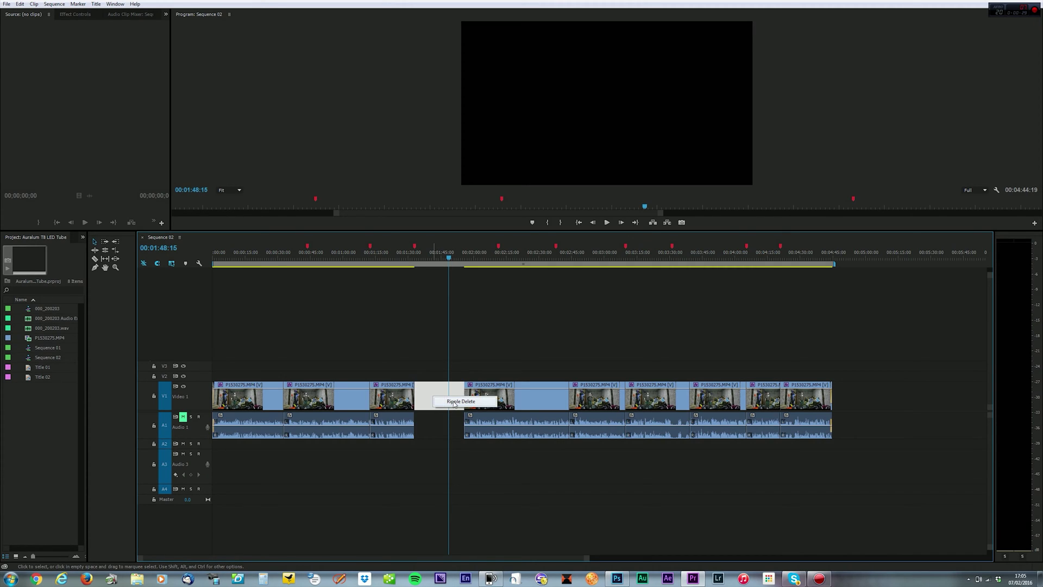
click(461, 402)
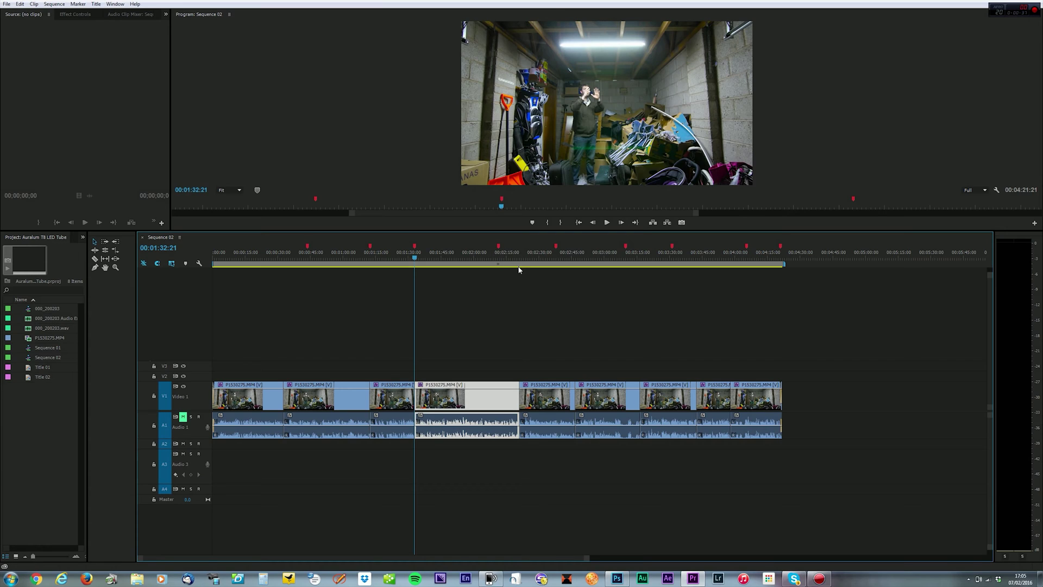
- Undo the ripple delete and the clip deletion to restore the removed clip
click(613, 338)
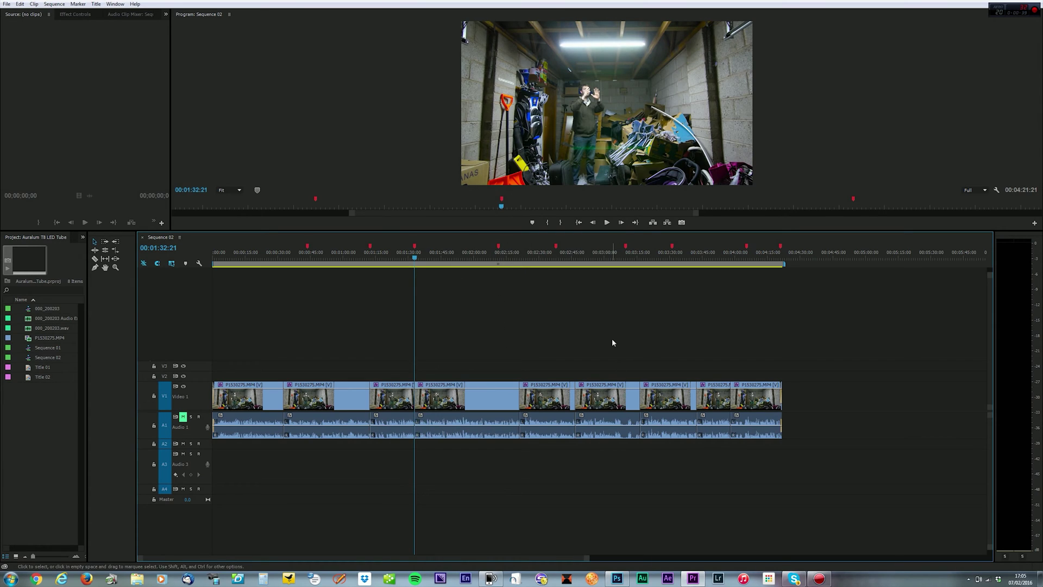
key(ctrl+z)
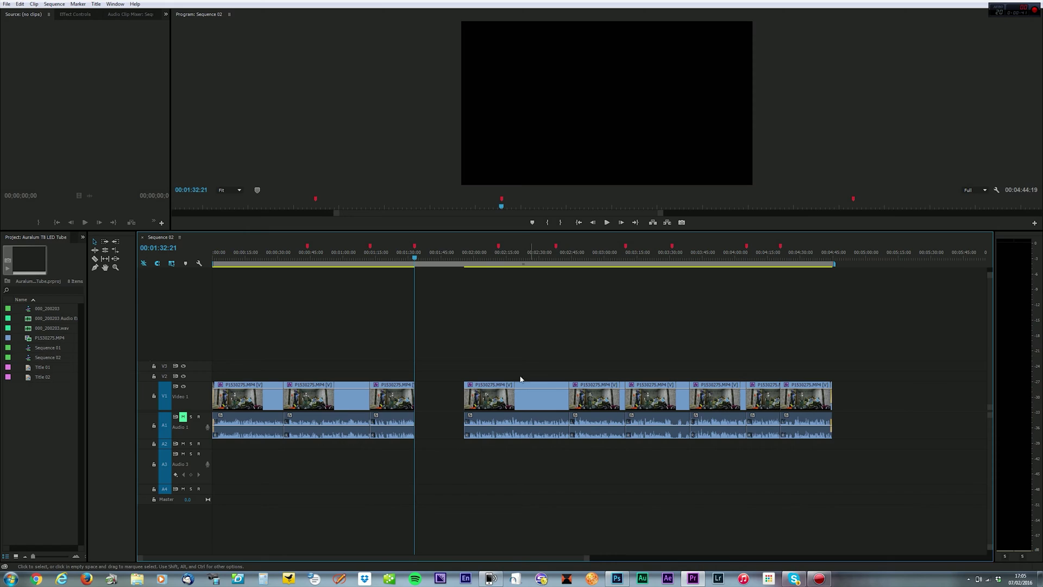
key(ctrl+z)
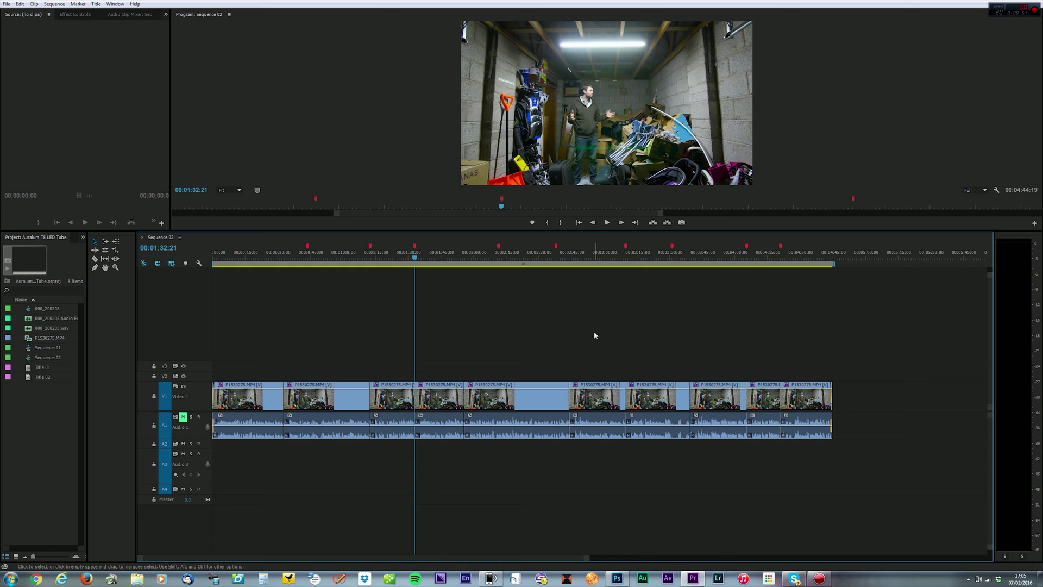
- Enable Ripple Sequence Markers in the Marker menu
click(77, 4)
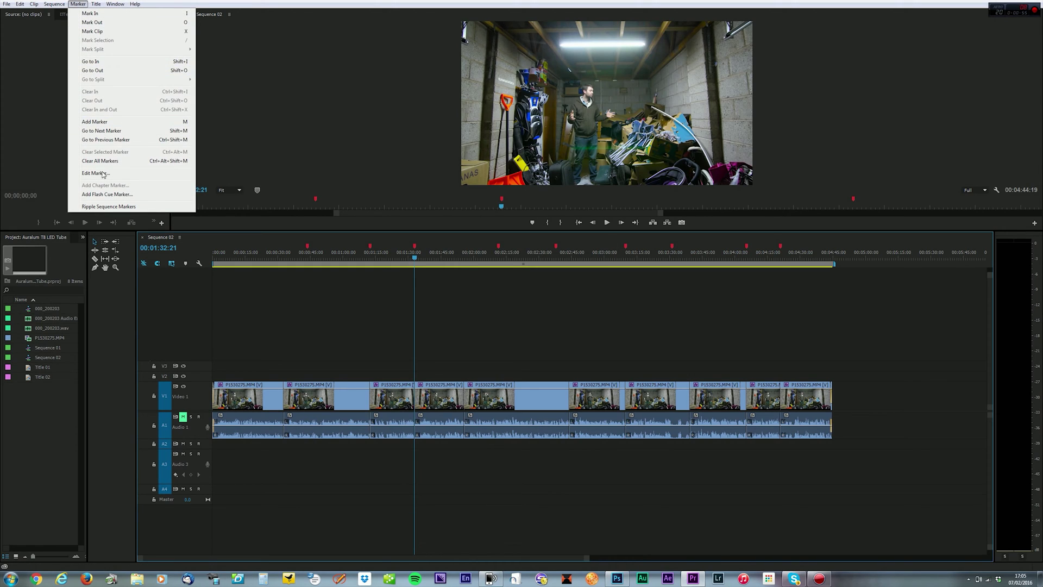
click(138, 207)
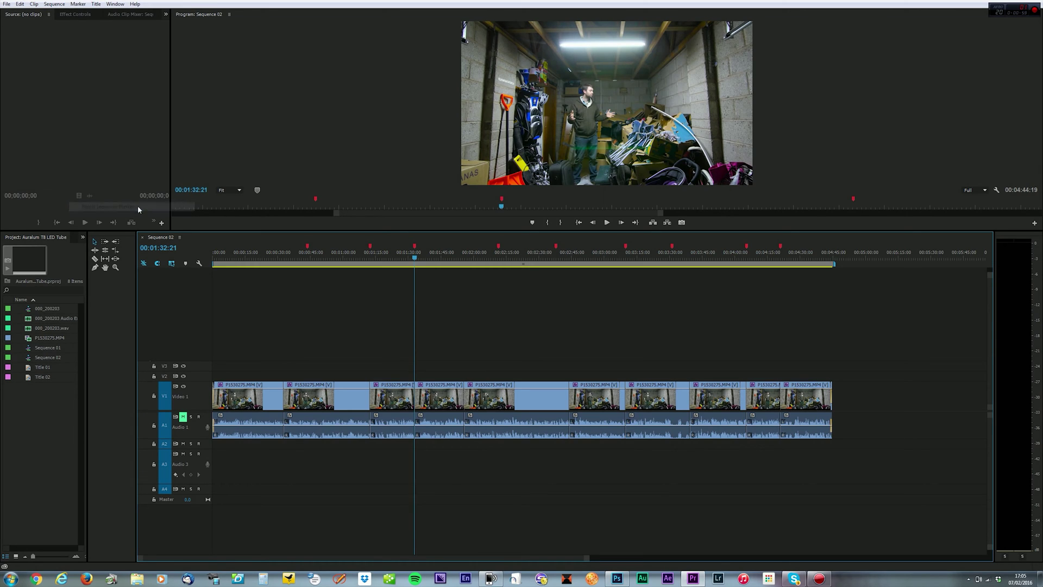
click(77, 5)
- Delete the 1:30 clip again and ripple-delete its gap, shifting later clips and markers left
click(434, 323)
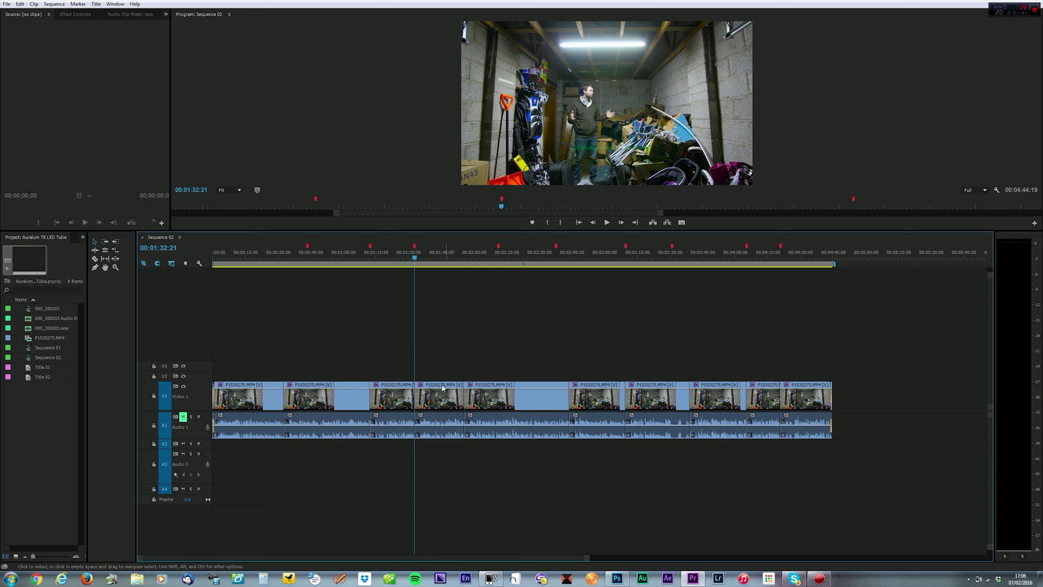
click(439, 401)
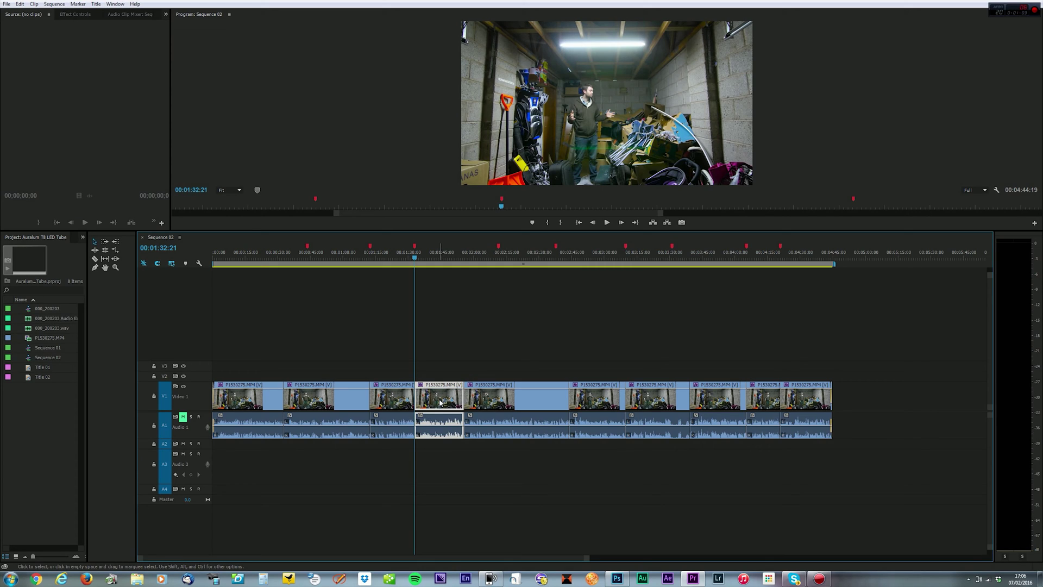
key(Delete)
right_click(440, 399)
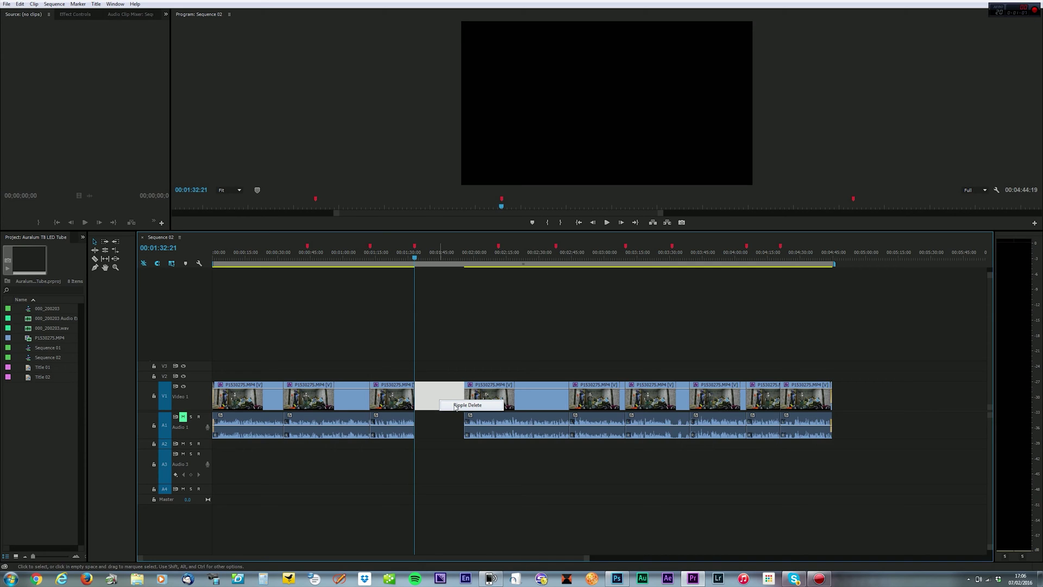
click(466, 405)
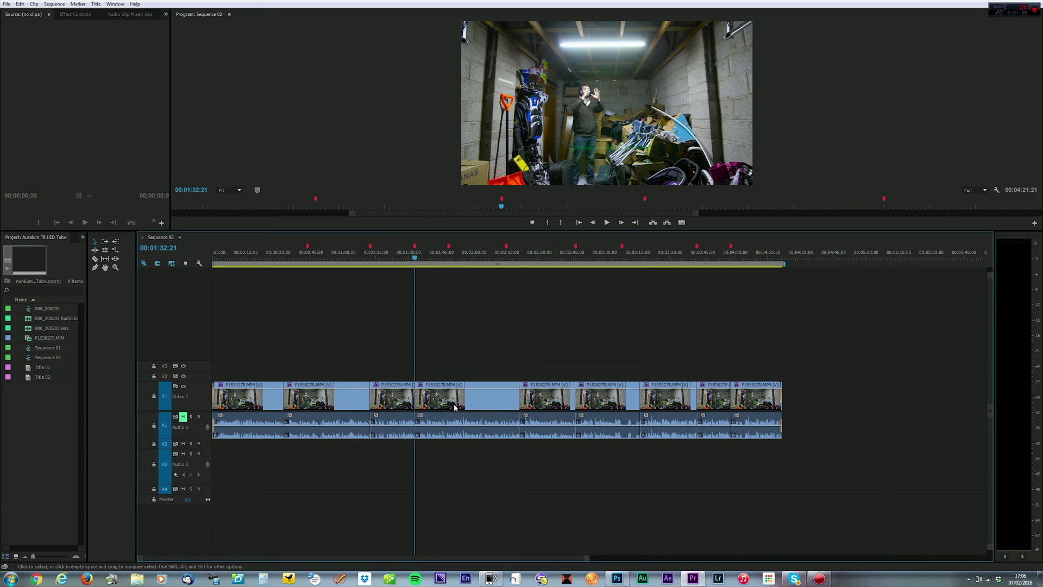